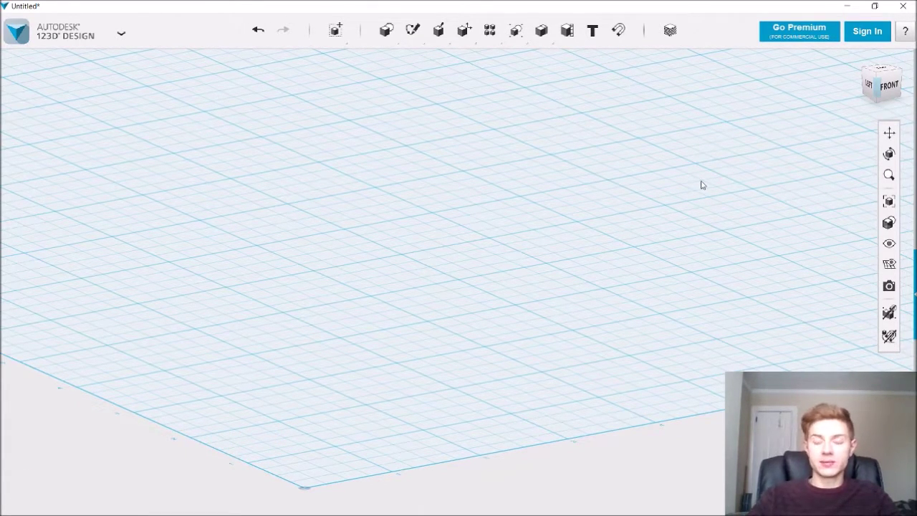
Sketch a closed rounded spline from the top view for the palm, starting at the origin, about 6 in wide and 5 in high
left_click(881, 74)
left_click(318, 367)
left_click(283, 299)
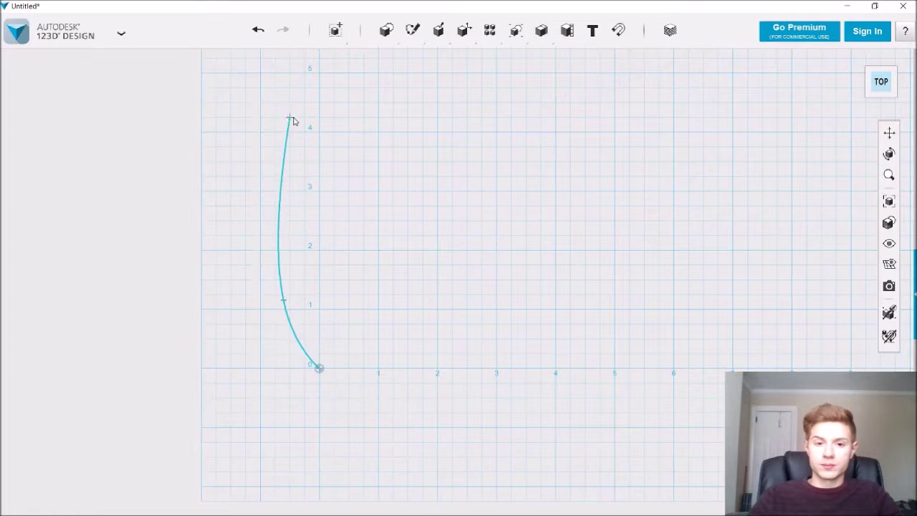
left_click(289, 117)
left_click(462, 109)
left_click(593, 99)
left_click(623, 254)
left_click(598, 375)
left_click(318, 368)
right_click_drag(460, 112, 512, 117)
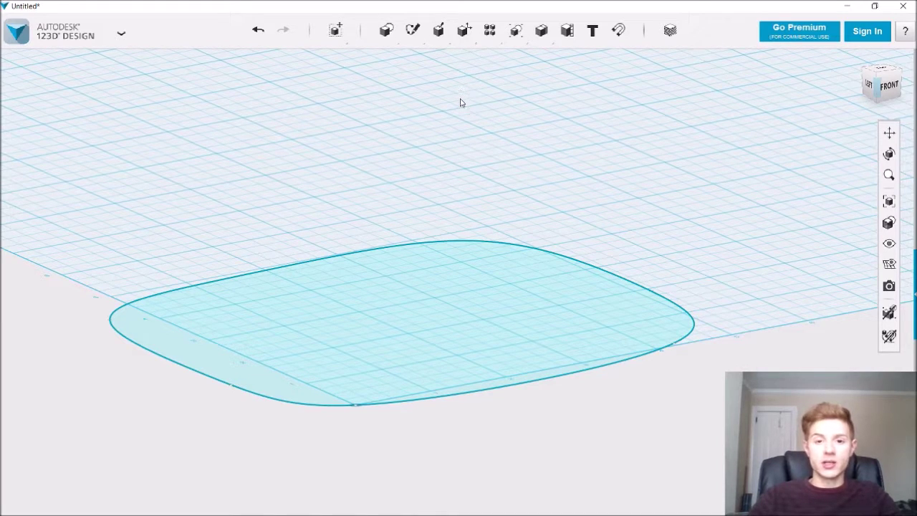
Extrude the closed palm profile upward into a flat, thick solid
mouse_move(438, 30)
left_click(440, 60)
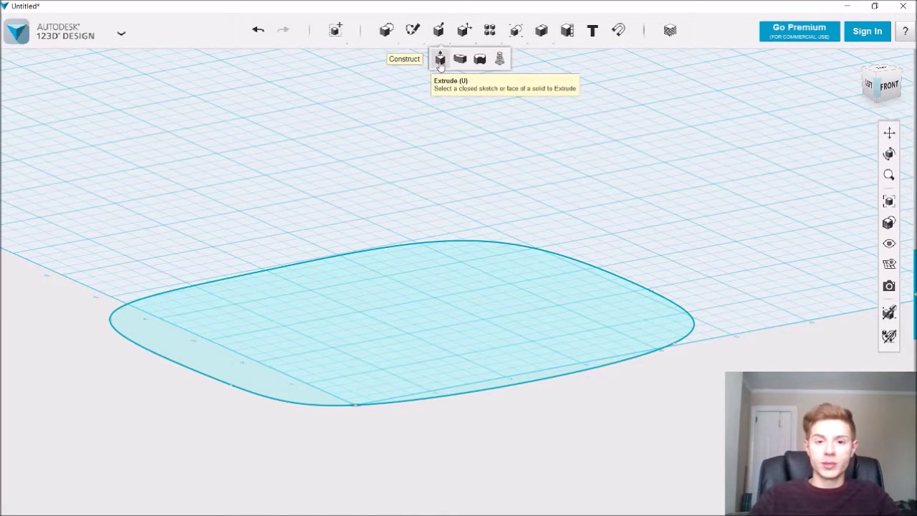
left_click(439, 313)
left_click_drag(407, 310, 405, 223)
key("Return")
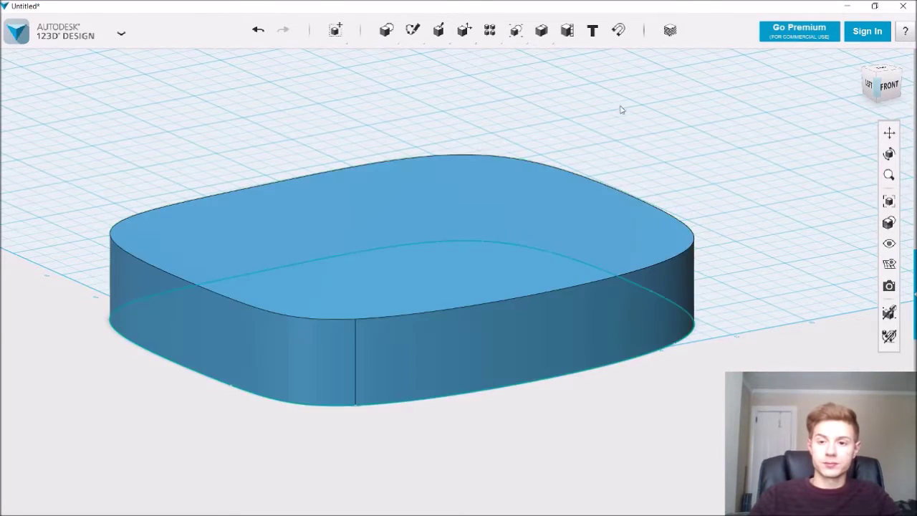
right_click_drag(620, 108, 786, 146)
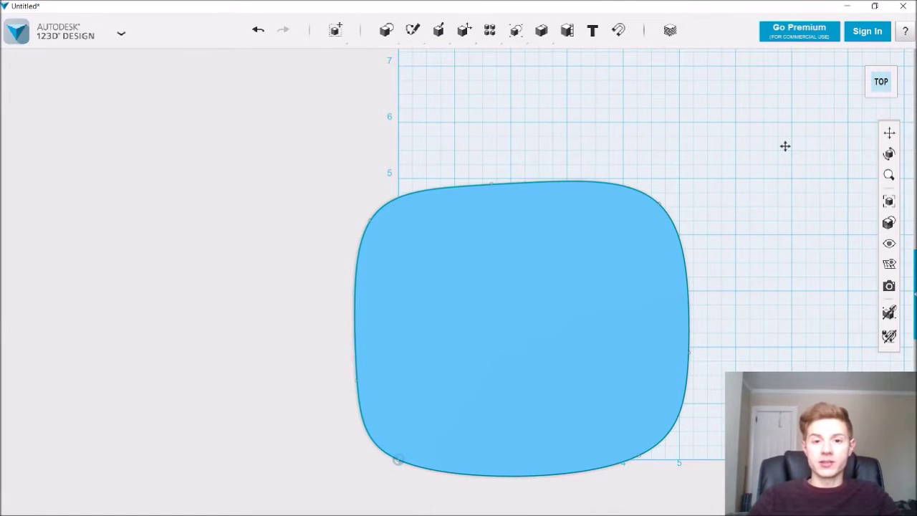
Show the hidden palm solid again alongside the five finger sketches
left_click(509, 60)
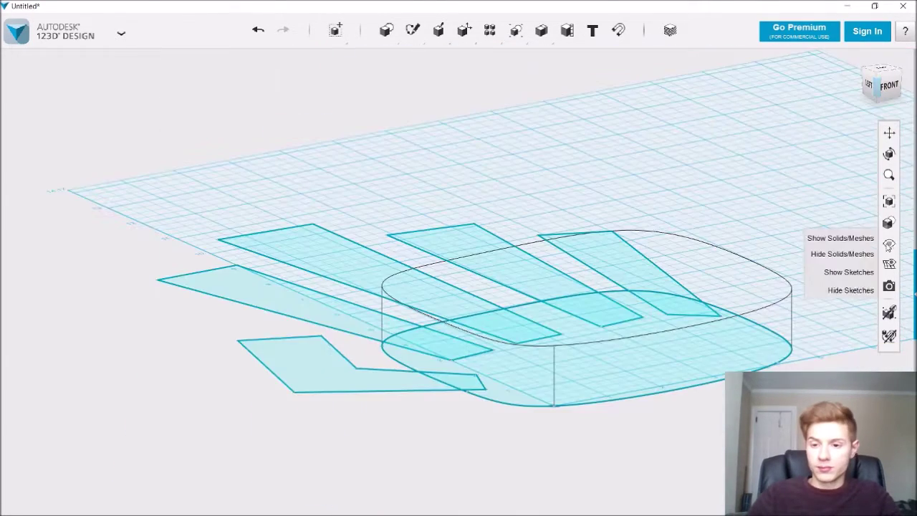
left_click(840, 238)
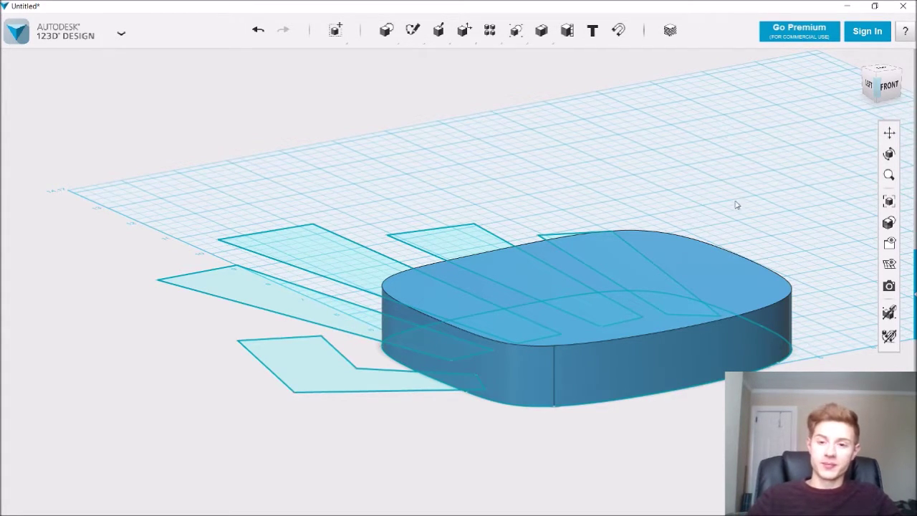
right_click_drag(735, 203, 727, 216)
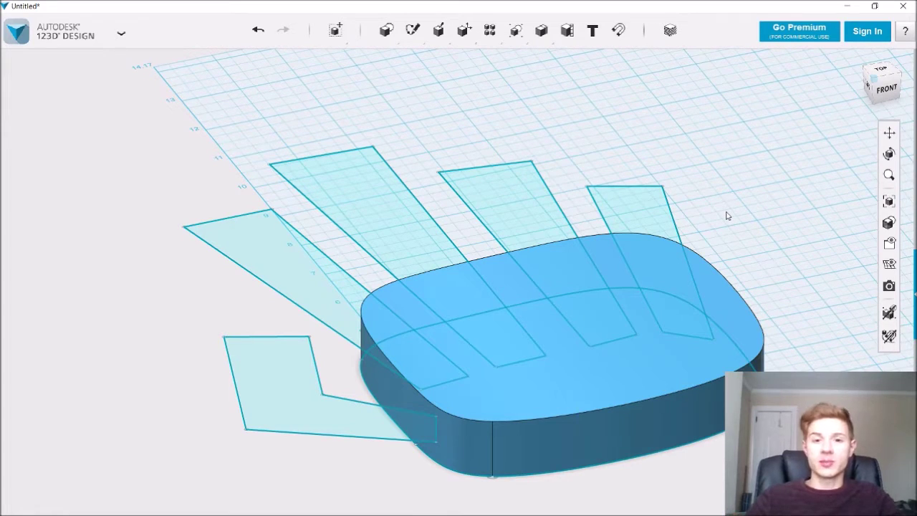
left_click(648, 199)
Extrude all four finger profiles and the thumb profile together upward by 0.7 in
mouse_move(438, 30)
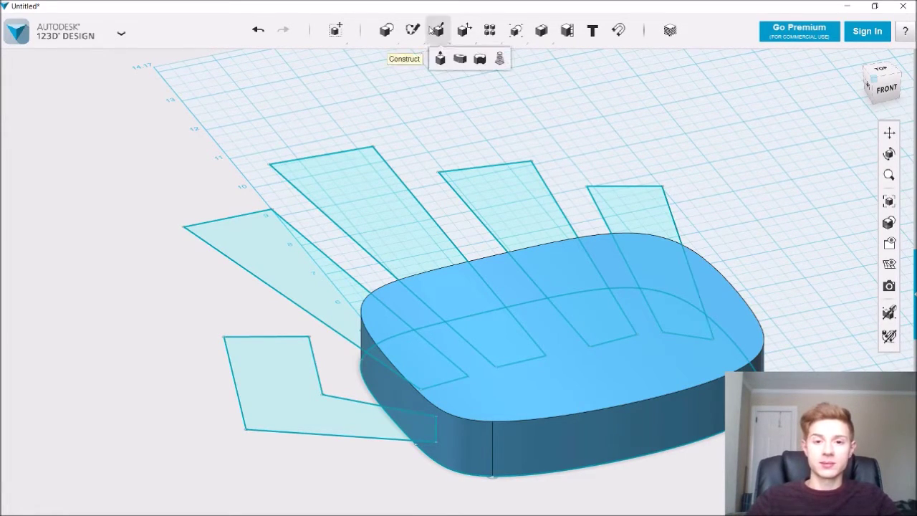
left_click(440, 60)
left_click(308, 380)
left_click(314, 272)
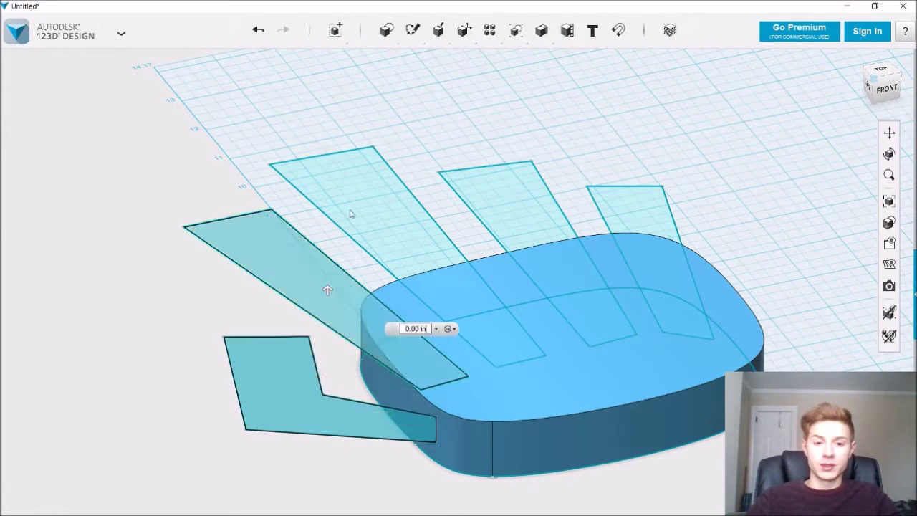
left_click(351, 210)
left_click(494, 200)
left_click(604, 212)
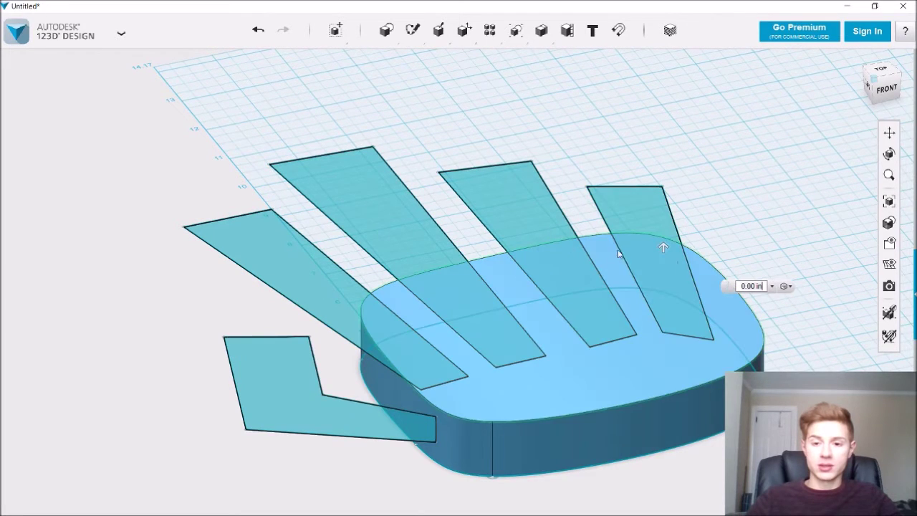
mouse_move(664, 247)
right_mouse_down()
mouse_move(716, 219)
mouse_move(669, 271)
mouse_move(692, 303)
mouse_move(444, 229)
right_mouse_up()
left_click_drag(444, 230, 445, 188)
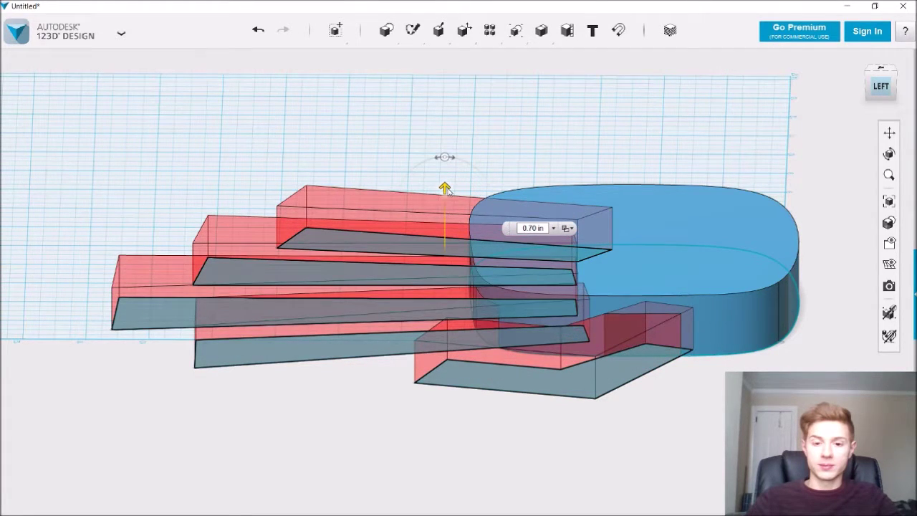
Switch the finger extrusion from cutting to creating a new solid and finish it
left_click(567, 227)
left_click(606, 289)
left_click(592, 145)
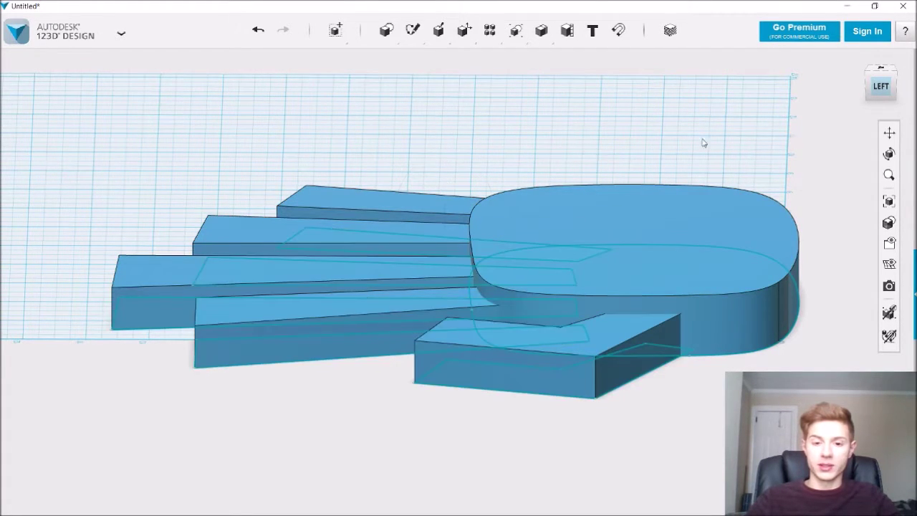
right_click_drag(702, 141, 759, 125)
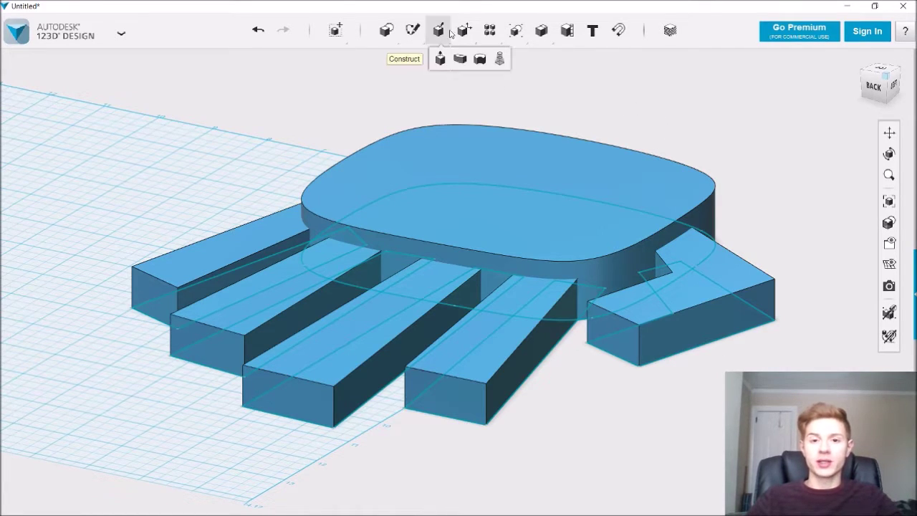
Fillet the entire top edge of the palm with tangent chain on, keeping the radius below 0.5 in
mouse_move(463, 32)
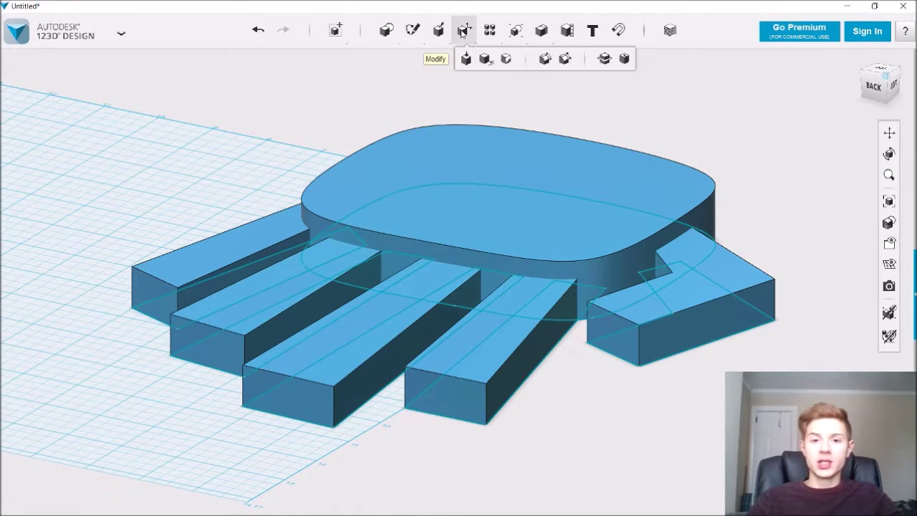
left_click(545, 59)
left_click(622, 246)
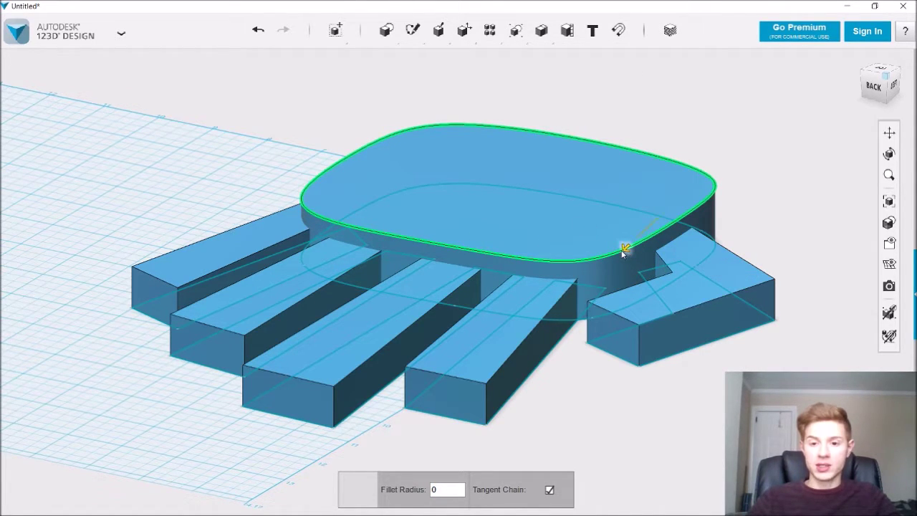
left_click_drag(624, 250, 615, 255)
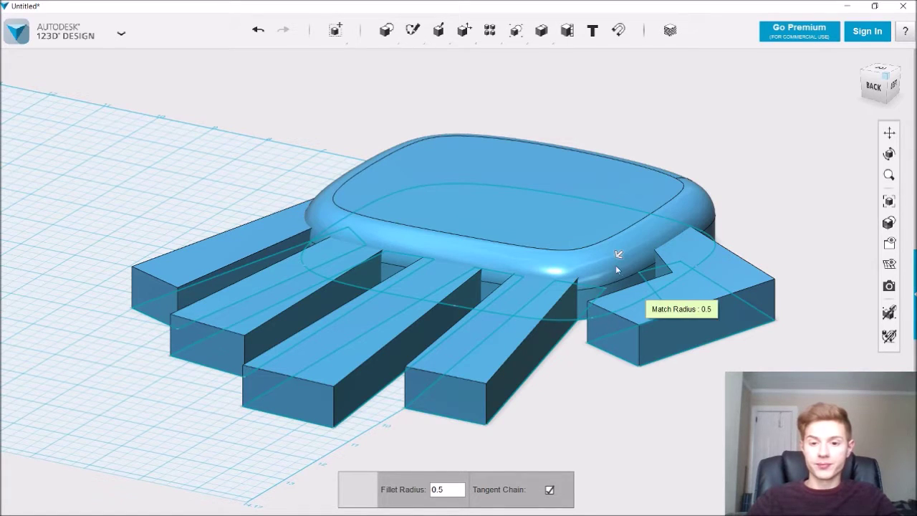
left_click_drag(617, 256, 620, 251)
left_click(639, 123)
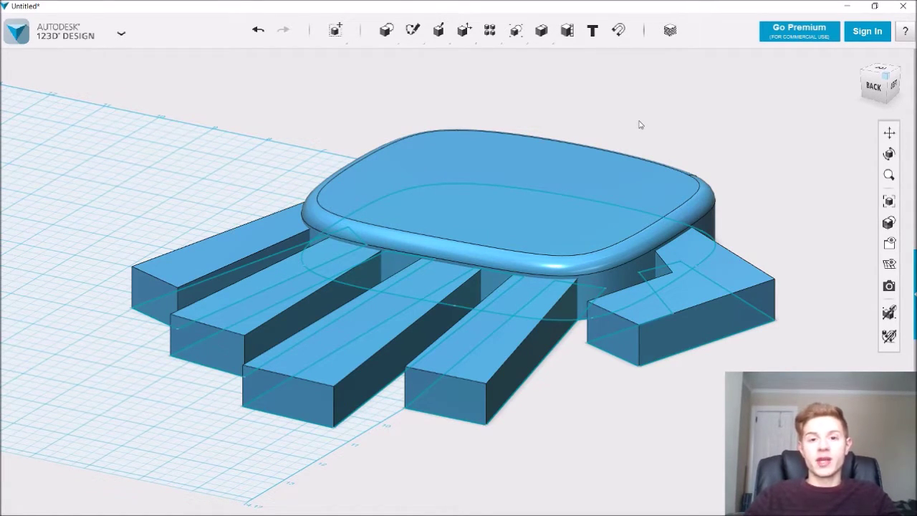
mouse_move(464, 30)
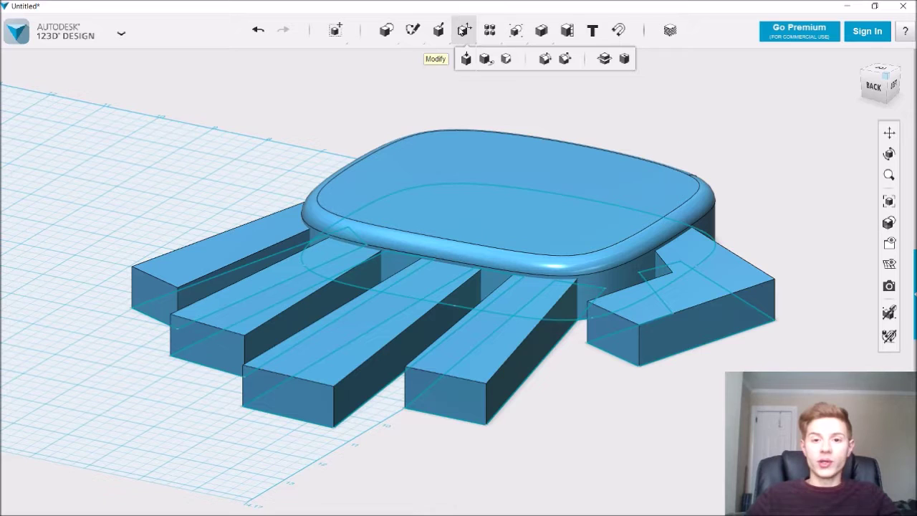
left_click(544, 59)
scroll(481, 286, "up", 2)
scroll(480, 285, "up", 3)
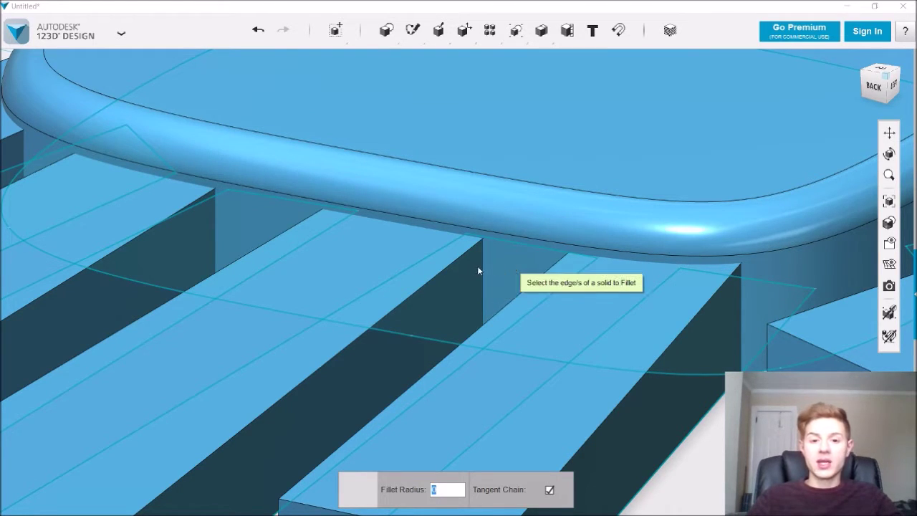
scroll(481, 267, "down", 3)
scroll(486, 257, "down", 5)
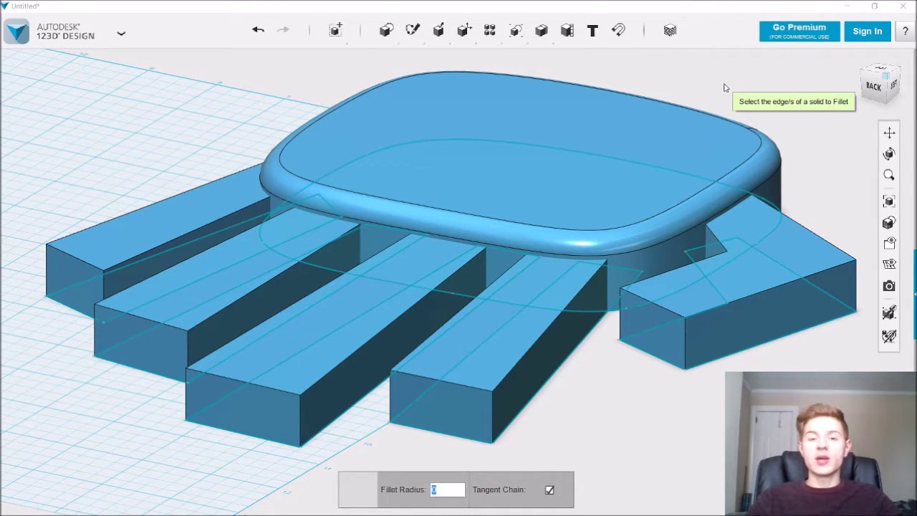
left_click(663, 69)
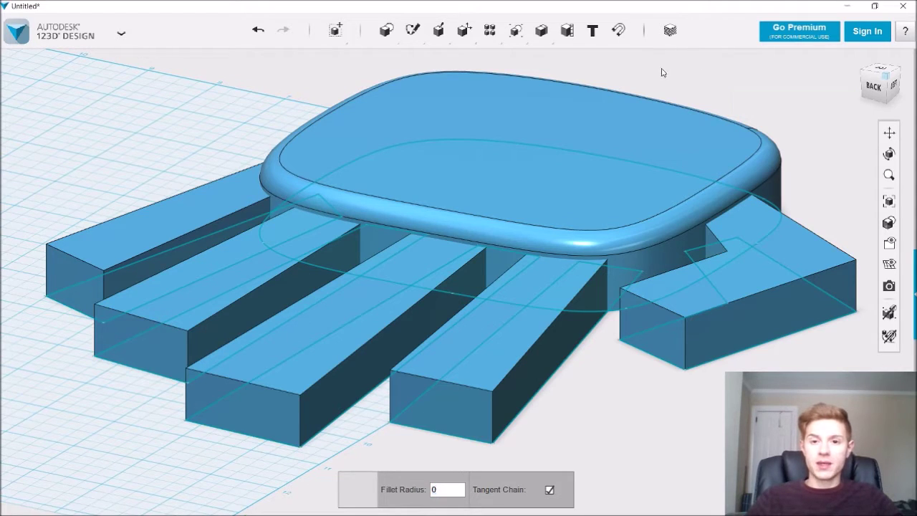
Merge the fingers and thumb into the palm, using the palm as the target solid
mouse_move(540, 32)
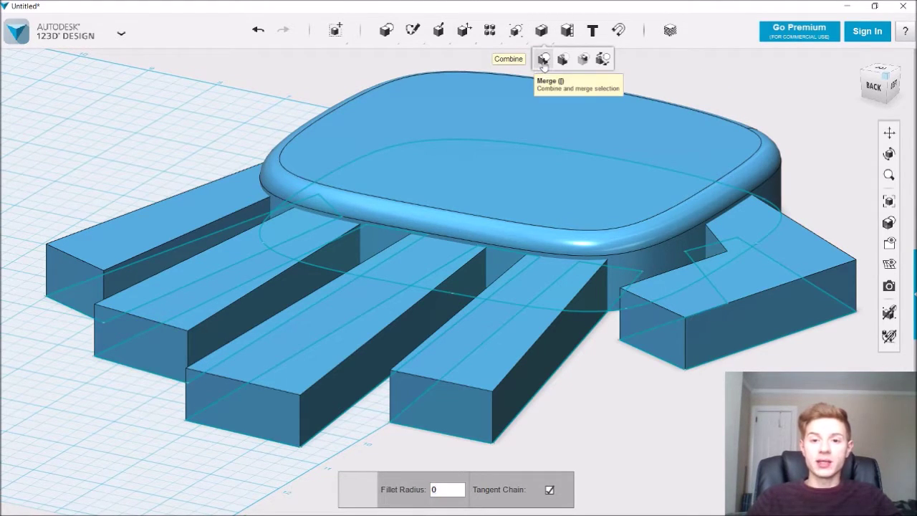
left_click(543, 59)
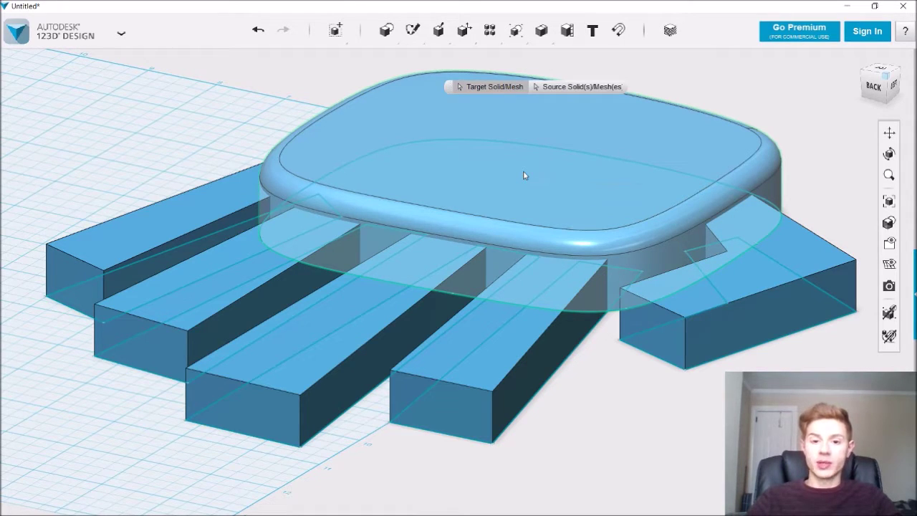
left_click(523, 175)
left_click(366, 287)
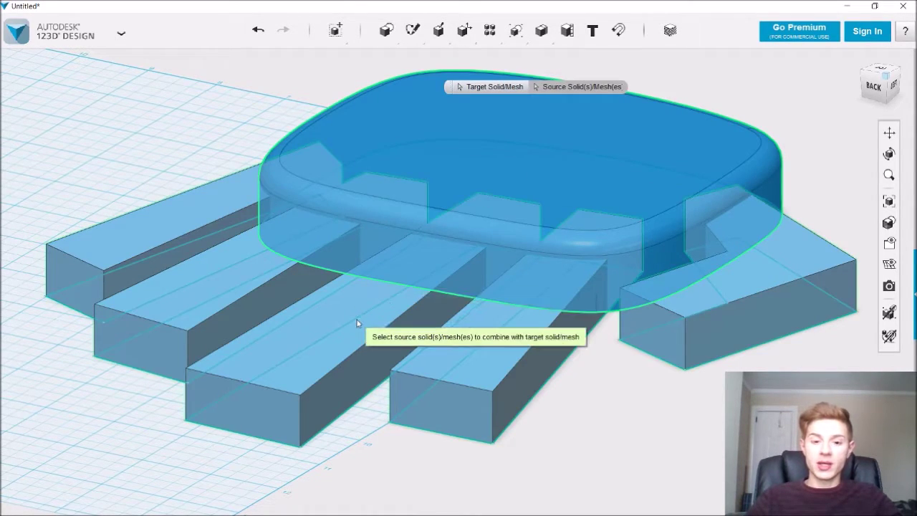
left_click(467, 384)
key("Return")
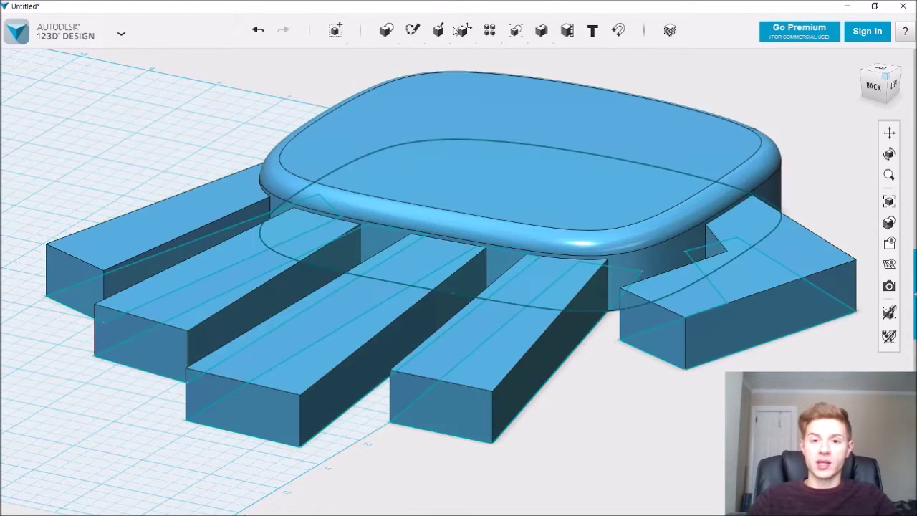
Fillet the vertical corner where the middle finger meets the palm on the index finger side with a 0.3 in radius
mouse_move(463, 29)
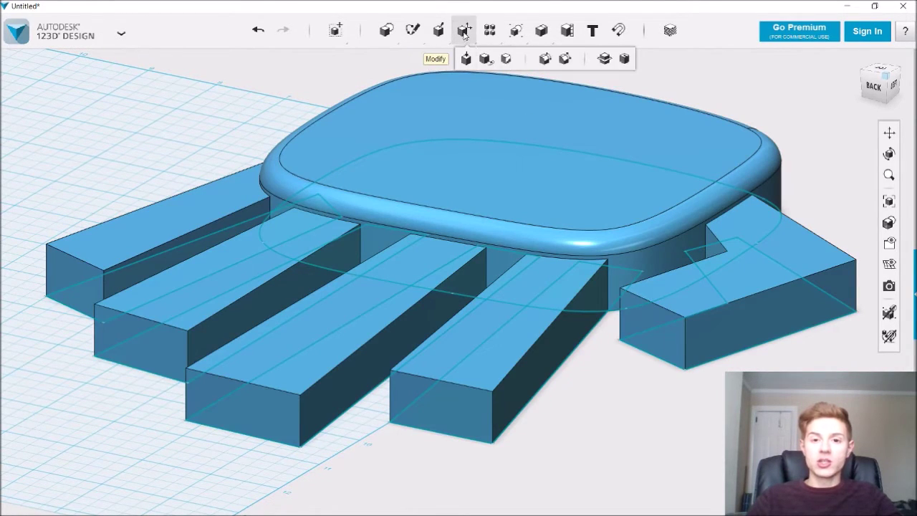
left_click(544, 58)
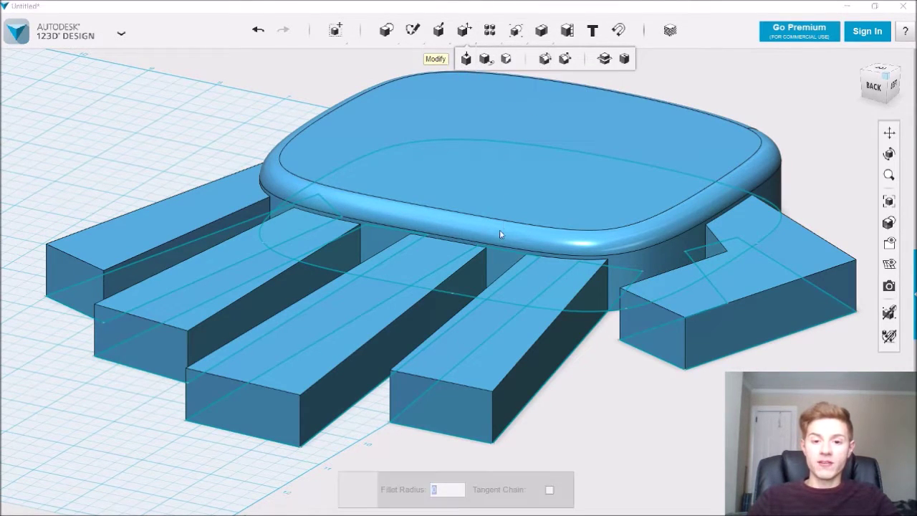
scroll(487, 270, "up", 3)
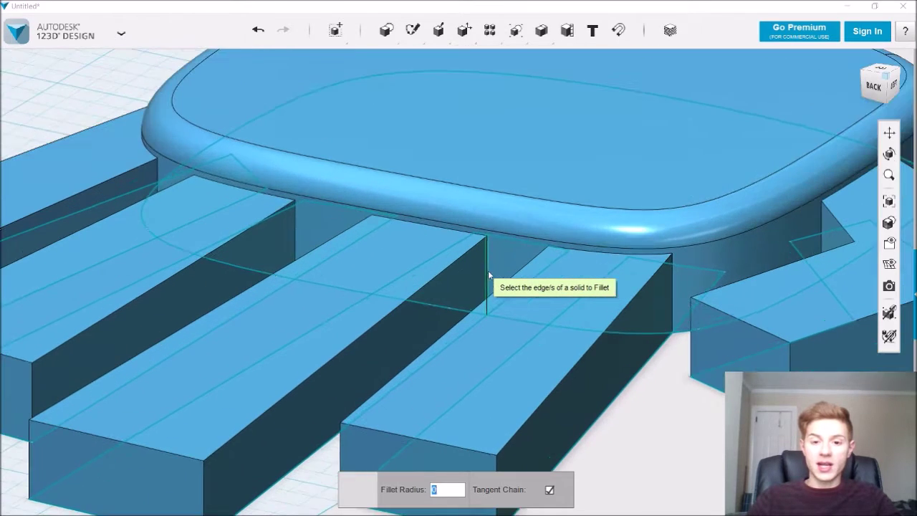
left_click(487, 271)
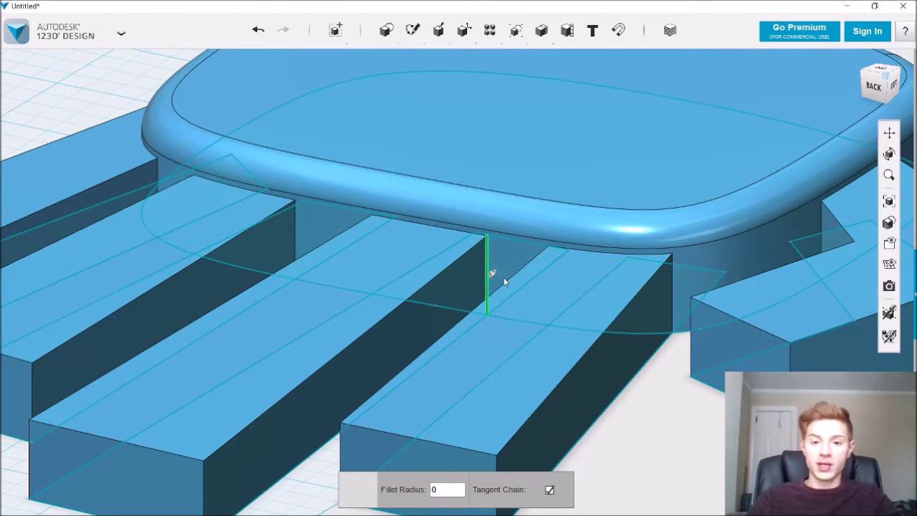
mouse_move(495, 275)
left_mouse_down()
mouse_move(502, 287)
mouse_move(492, 268)
mouse_move(502, 278)
left_mouse_up()
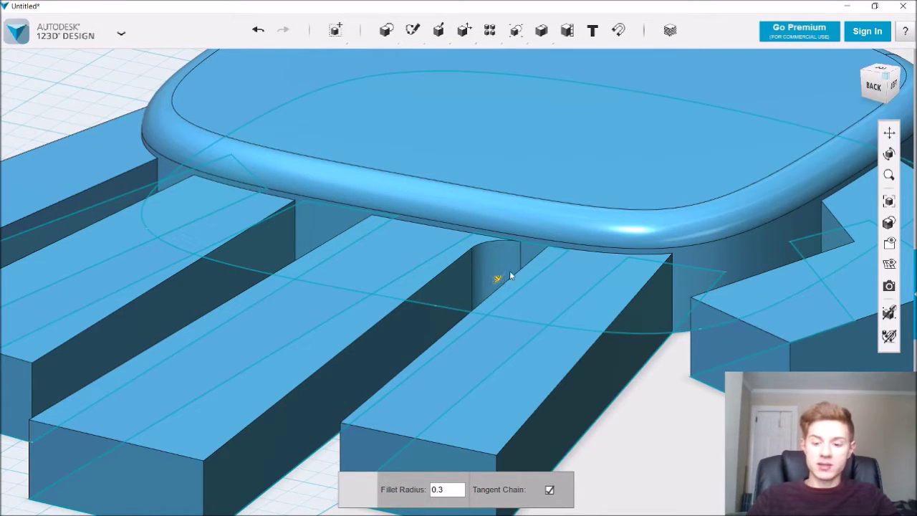
key("Return")
Fillet the remaining vertical corners where the fingers and thumb meet the palm, using a 0.4 in radius on the middle finger's ring-finger side
right_click_drag(503, 280, 487, 317)
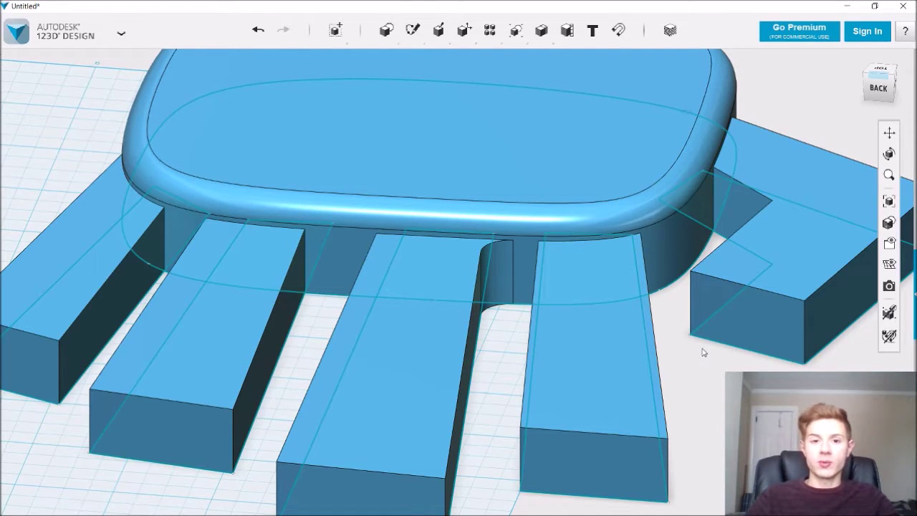
left_click(543, 58)
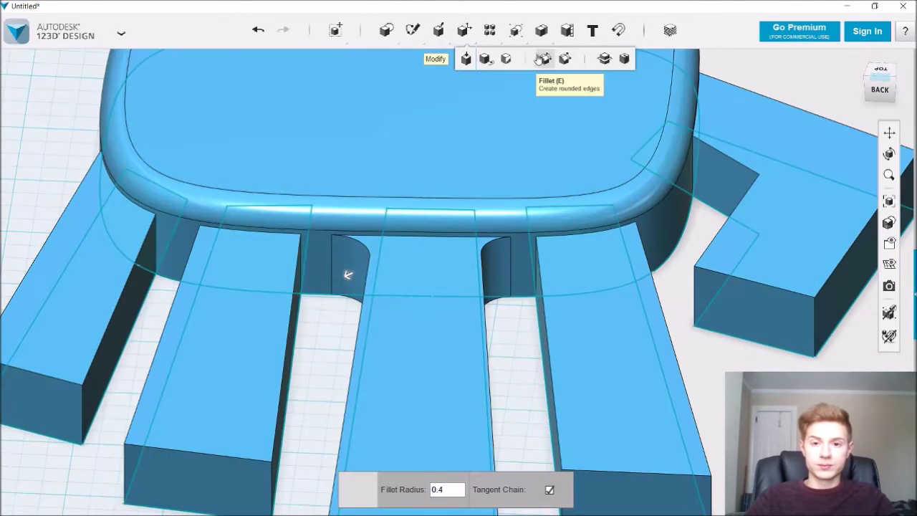
left_click(311, 262)
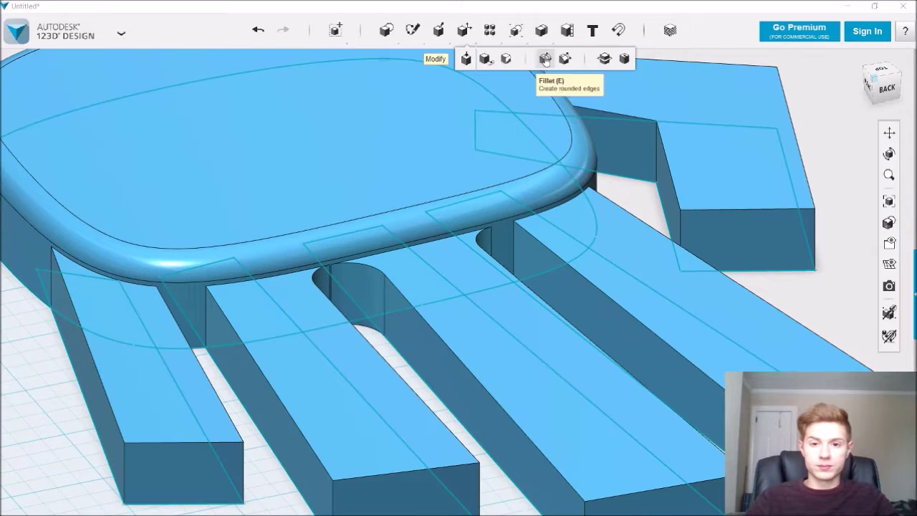
left_click(543, 58)
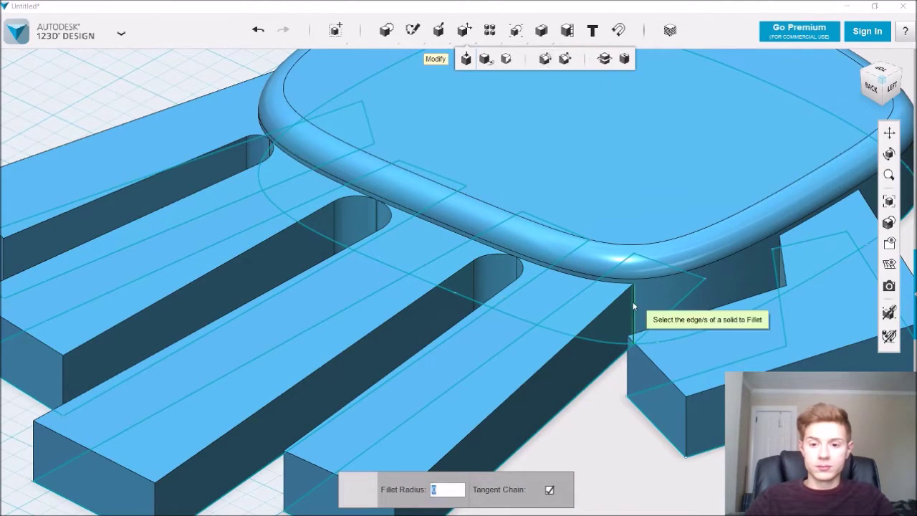
left_click(645, 315)
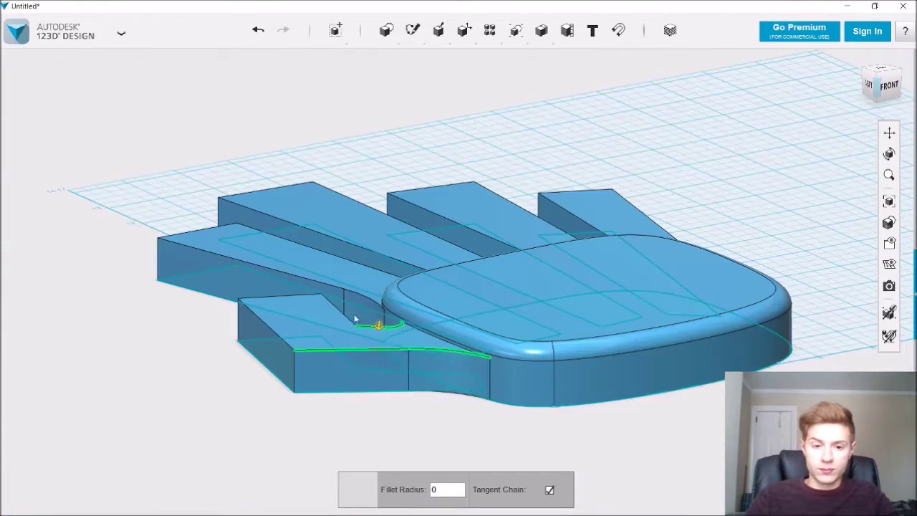
Fillet the outline edges of the thumb and the index finger, including their tips, with tangent chain on
left_click_drag(379, 324, 272, 321)
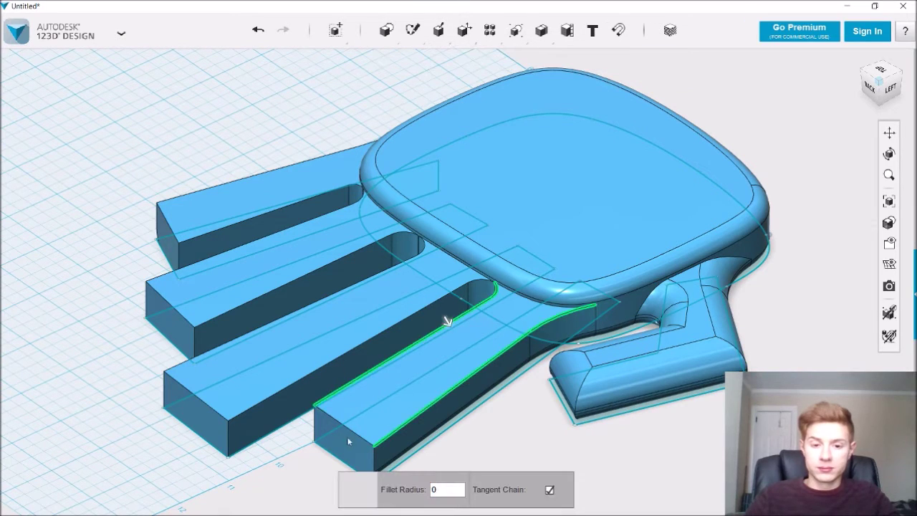
left_click_drag(348, 437, 352, 434)
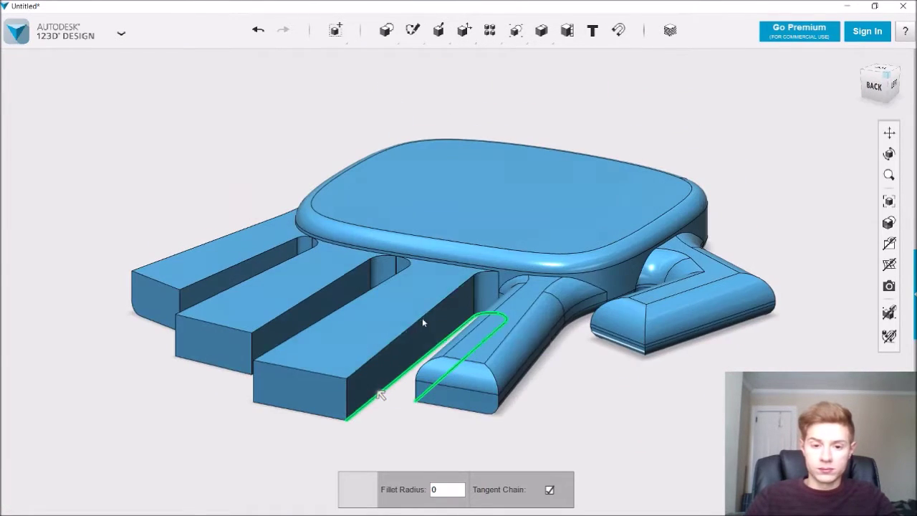
Fillet the upper, lower and tip edges of the middle, ring and little fingers together with a 0.1 in radius
left_click(337, 326)
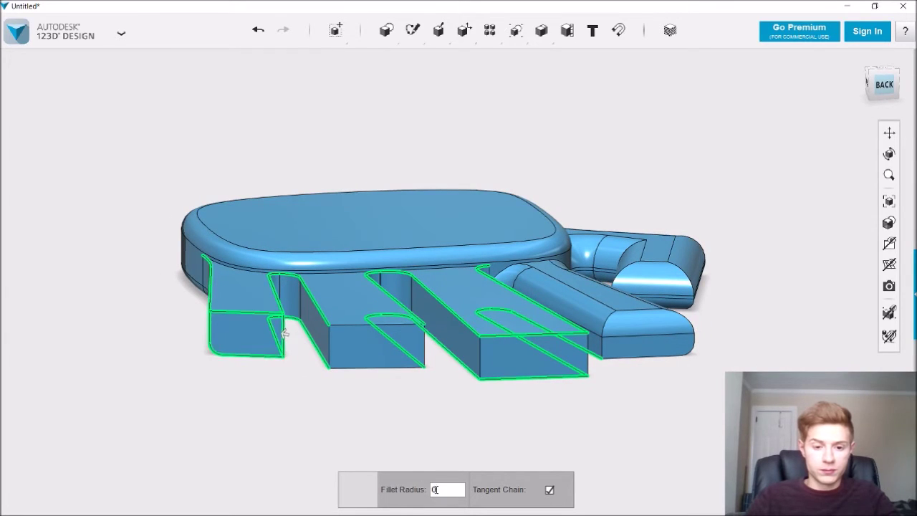
type(".1")
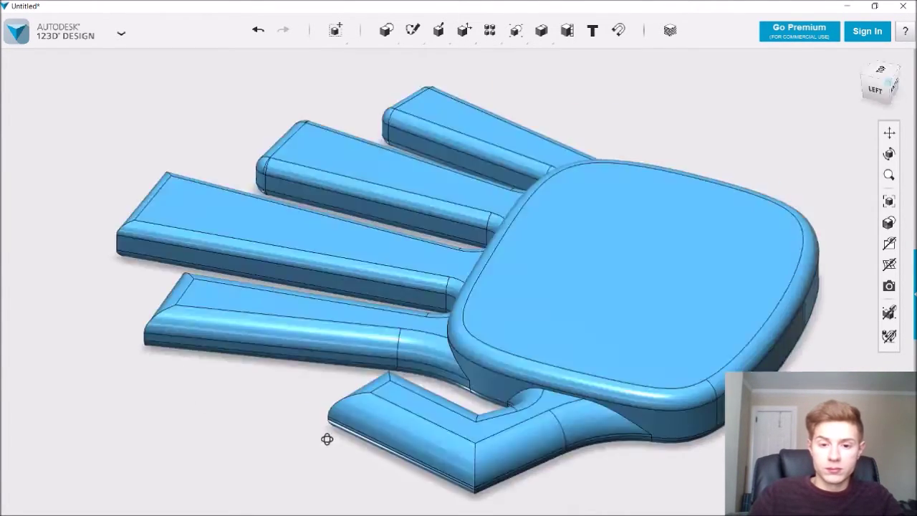
right_click_drag(327, 439, 761, 184)
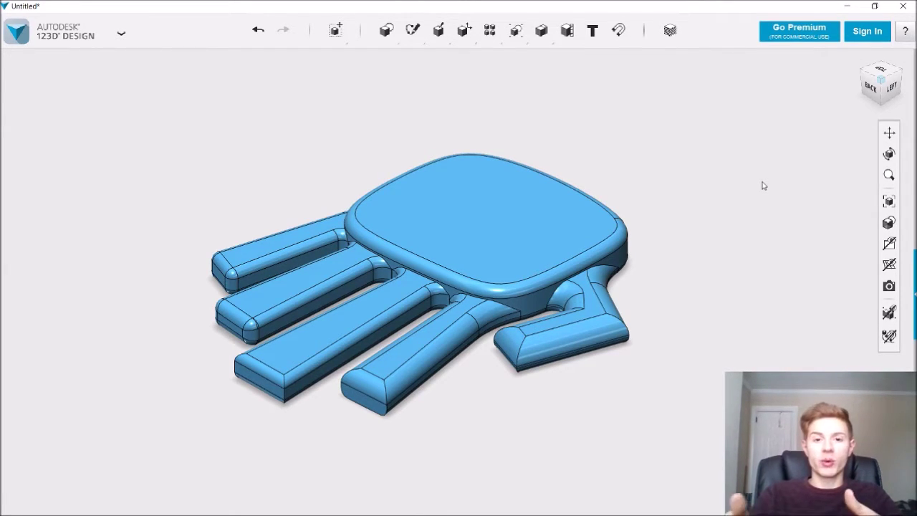
right_click_drag(763, 185, 578, 149)
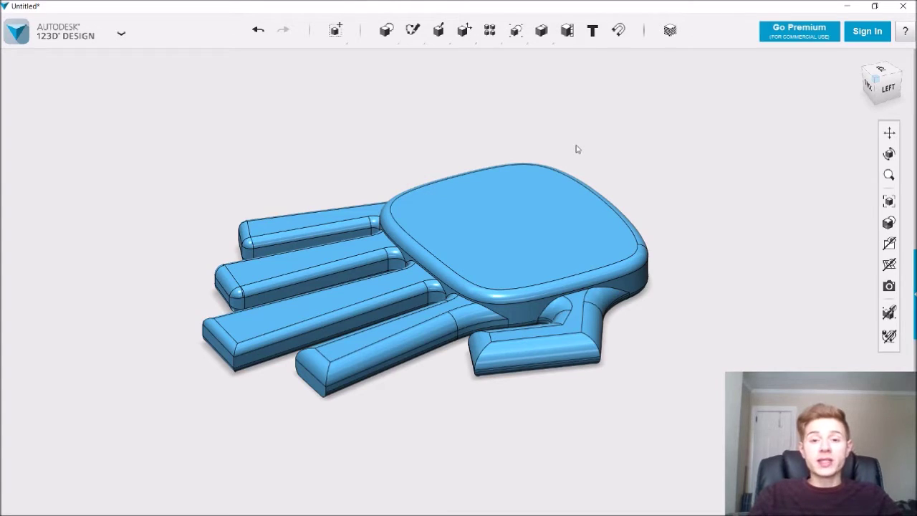